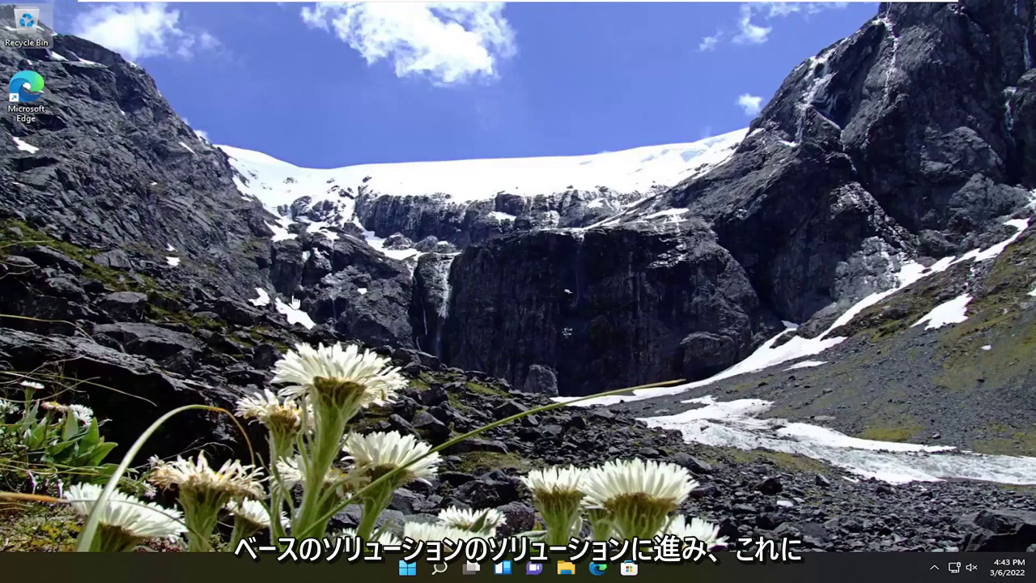
Launch Registry Editor as administrator from a Windows Search for 'regedit', approving the UAC prompt.
{"action": "left_click", "coordinate": [439, 571]}
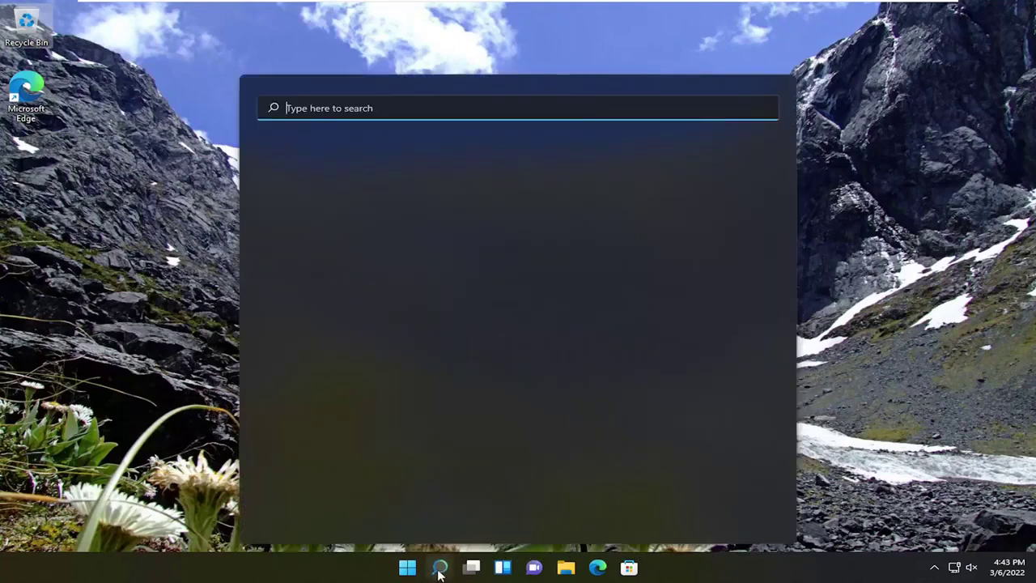
{"action": "type", "text": "reg"}
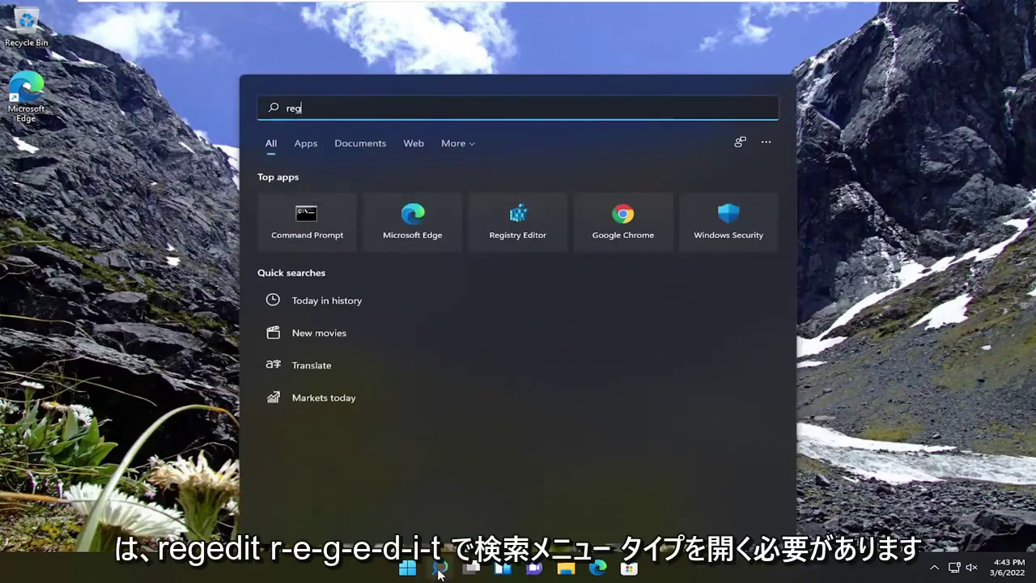
{"action": "type", "text": "ed"}
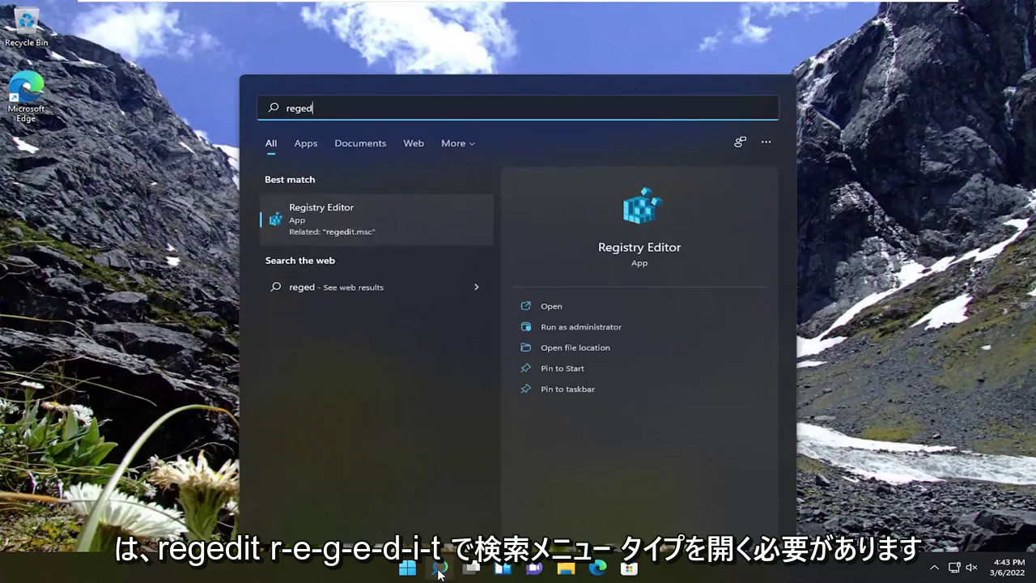
{"action": "type", "text": "it"}
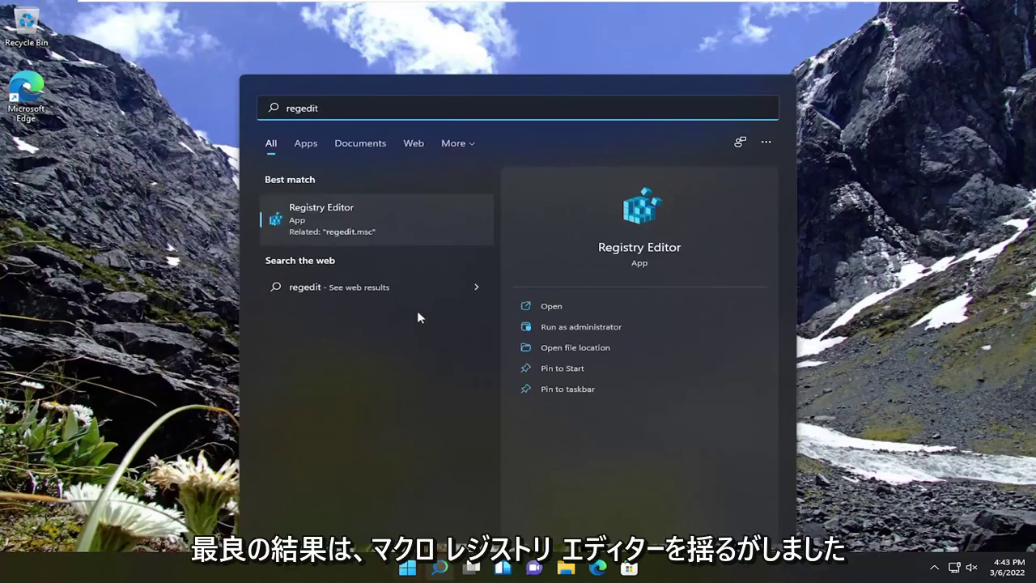
{"action": "right_click", "coordinate": [320, 220]}
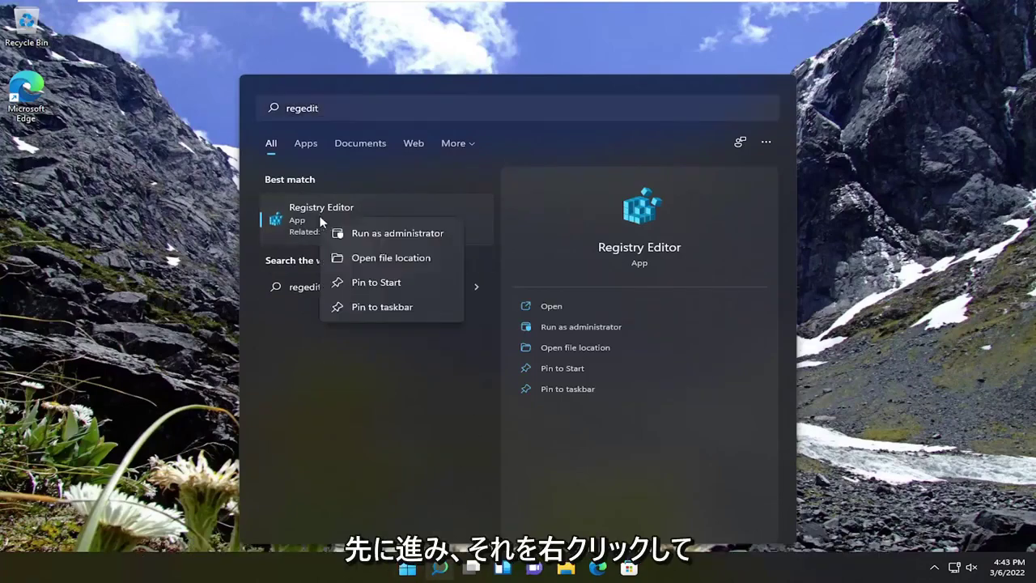
{"action": "left_click", "coordinate": [380, 234]}
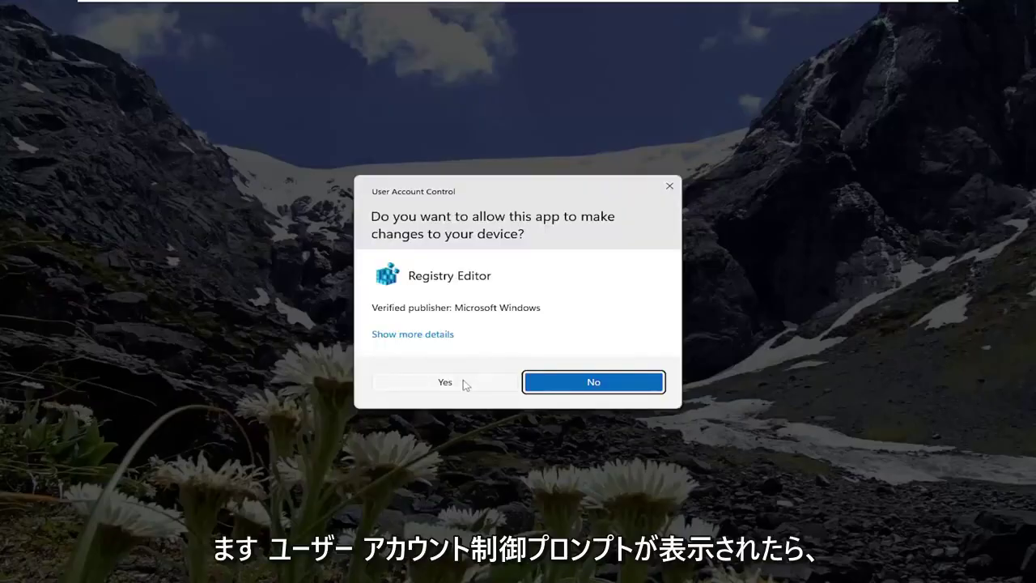
{"action": "left_click", "coordinate": [459, 386]}
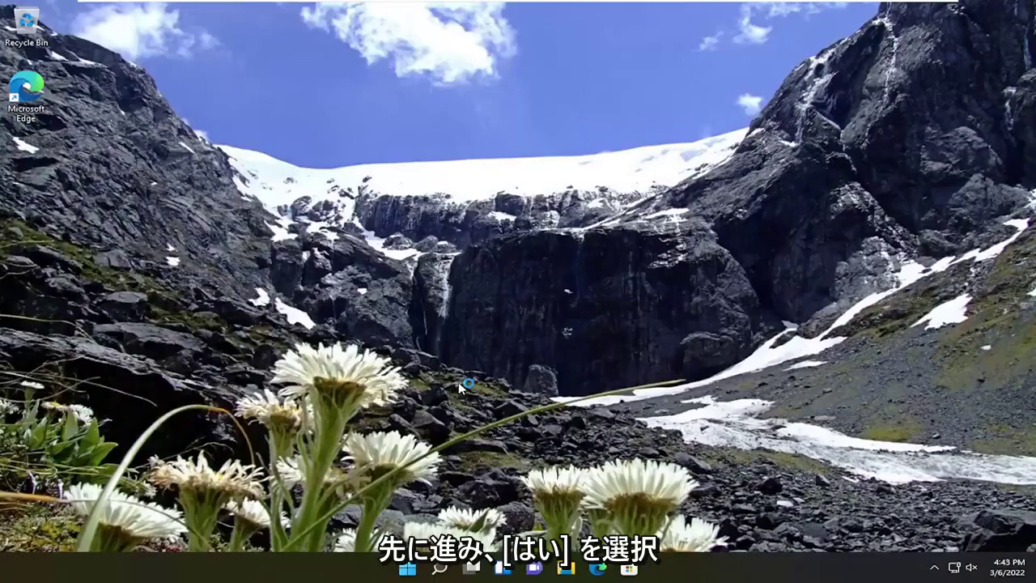
Center and enlarge the Registry Editor window and collapse the tree to the top-level hives.
{"action": "left_click_drag", "start_coordinate": [157, 71], "coordinate": [570, 72]}
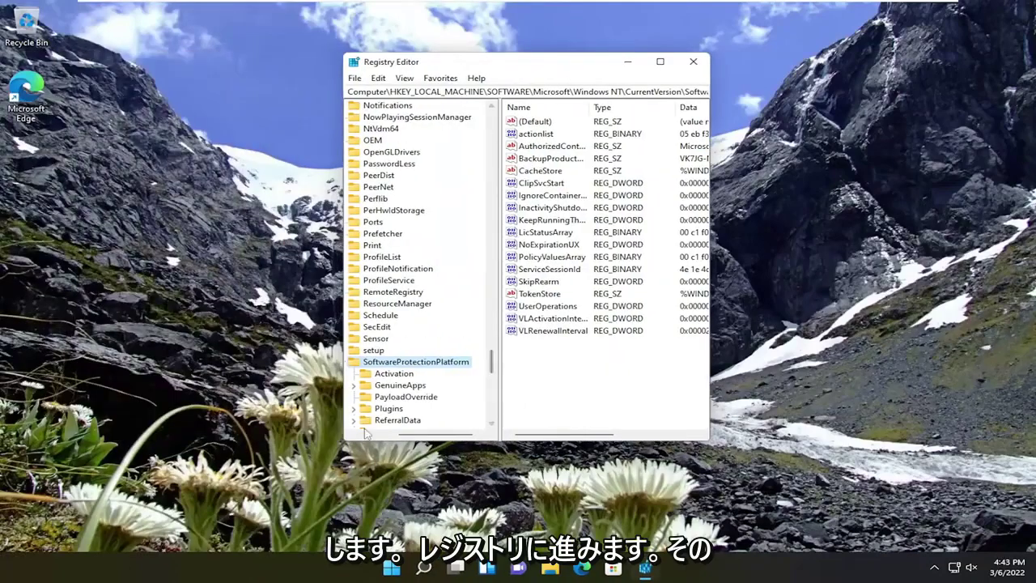
{"action": "left_click_drag", "start_coordinate": [342, 443], "coordinate": [89, 495]}
{"action": "left_click_drag", "start_coordinate": [330, 62], "coordinate": [474, 62]}
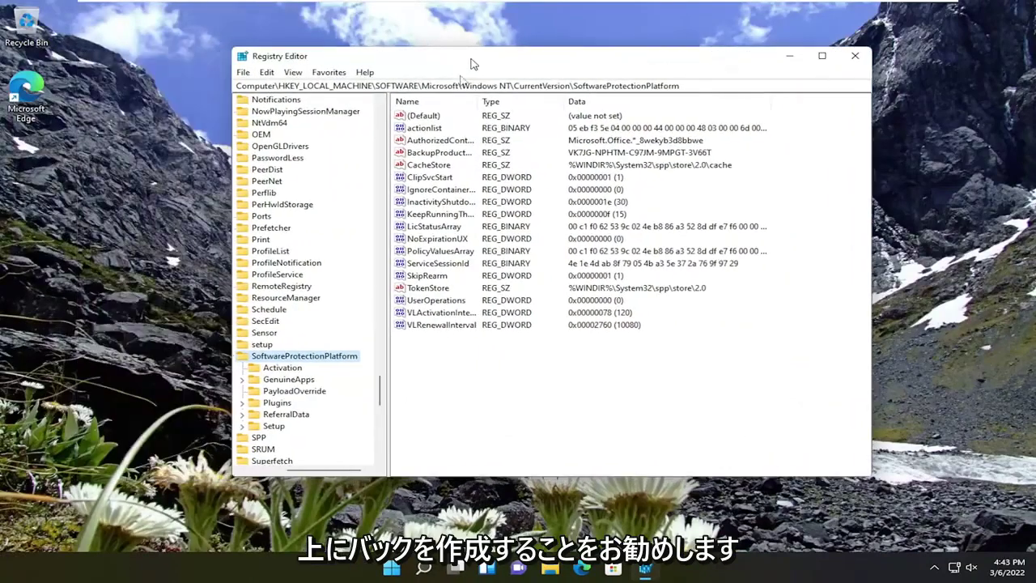
{"action": "left_click", "coordinate": [242, 356]}
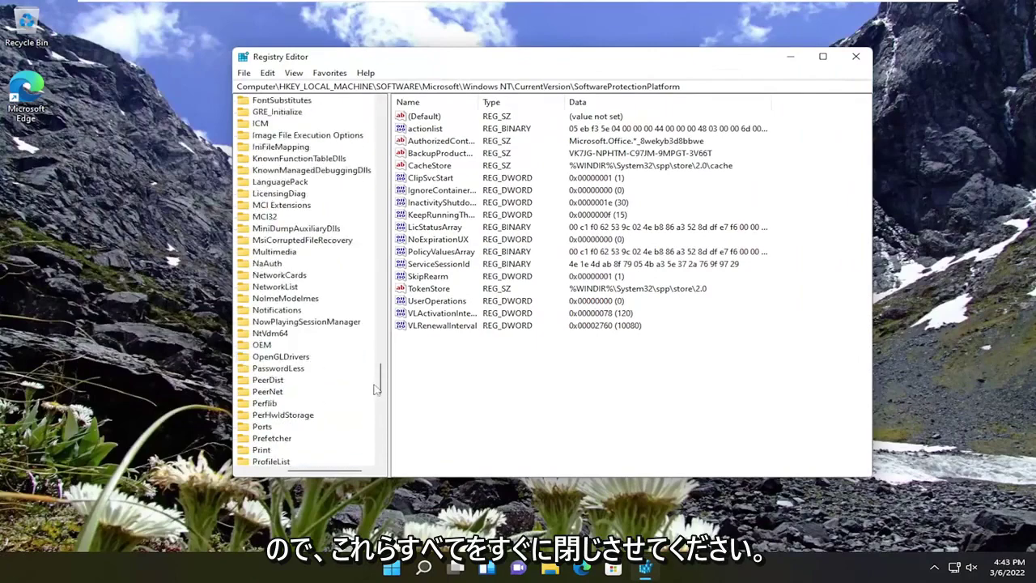
{"action": "left_click_drag", "start_coordinate": [379, 389], "coordinate": [386, 141]}
{"action": "left_click_drag", "start_coordinate": [348, 471], "coordinate": [307, 471]}
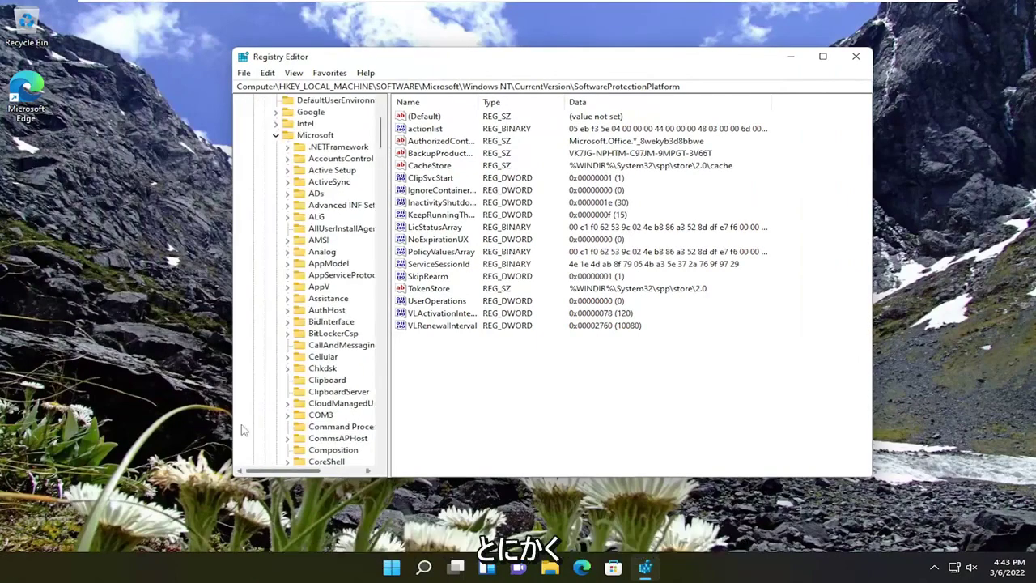
{"action": "key", "text": "Left"}
{"action": "key", "text": "Left"}
{"action": "key", "text": "Left"}
{"action": "key", "text": "Left"}
{"action": "key", "text": "Left"}
{"action": "key", "text": "Left"}
{"action": "key", "text": "Left"}
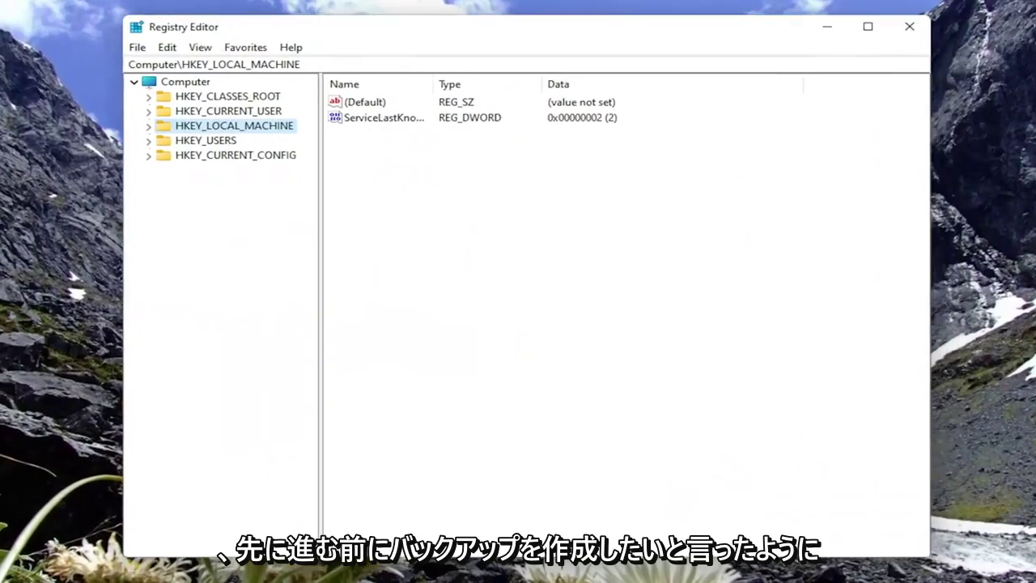
{"action": "key", "text": "Left"}
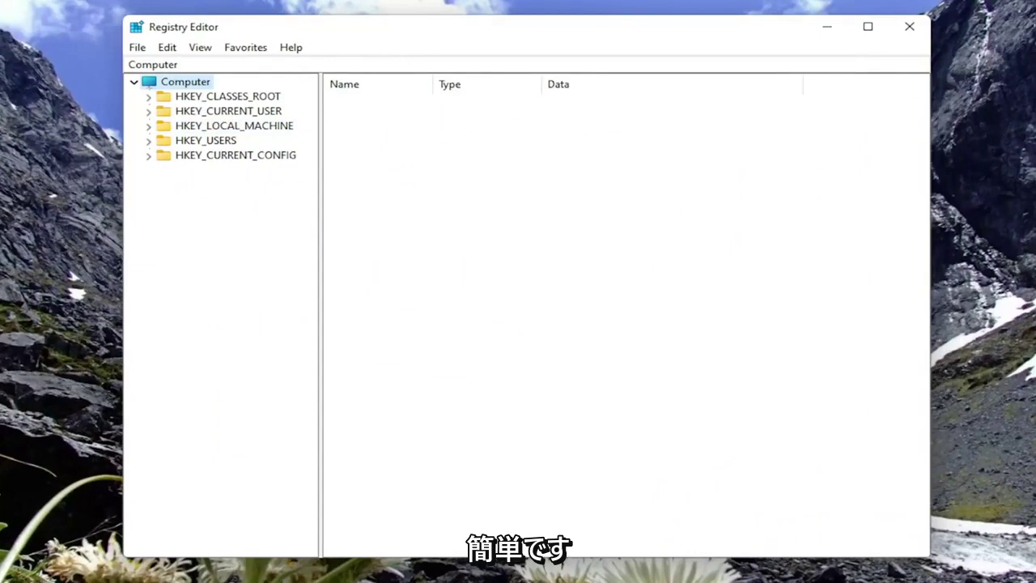
Open the File Export and Import dialogs in turn, cancelling both without saving or loading.
{"action": "left_click", "coordinate": [141, 49]}
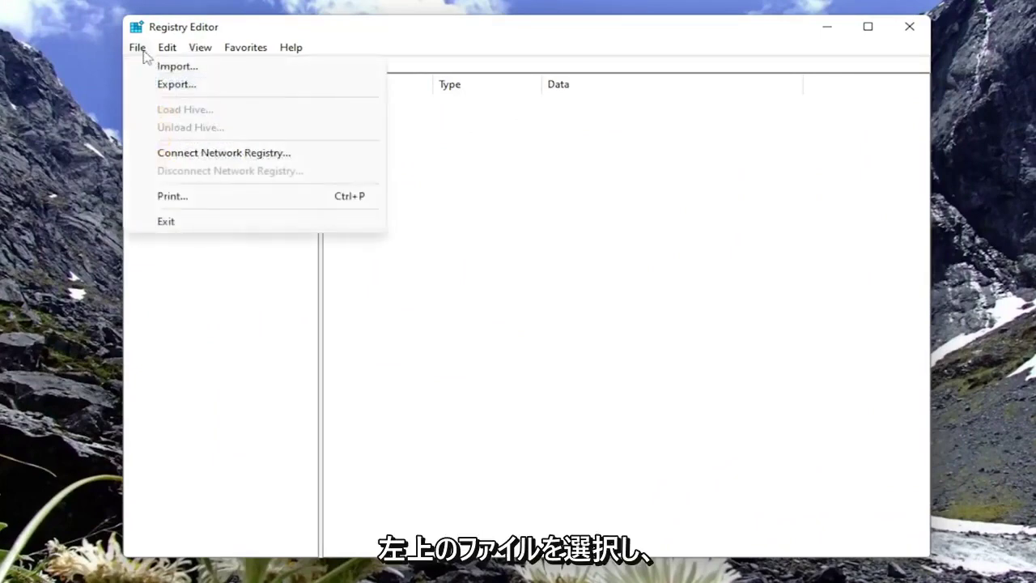
{"action": "left_click", "coordinate": [170, 84]}
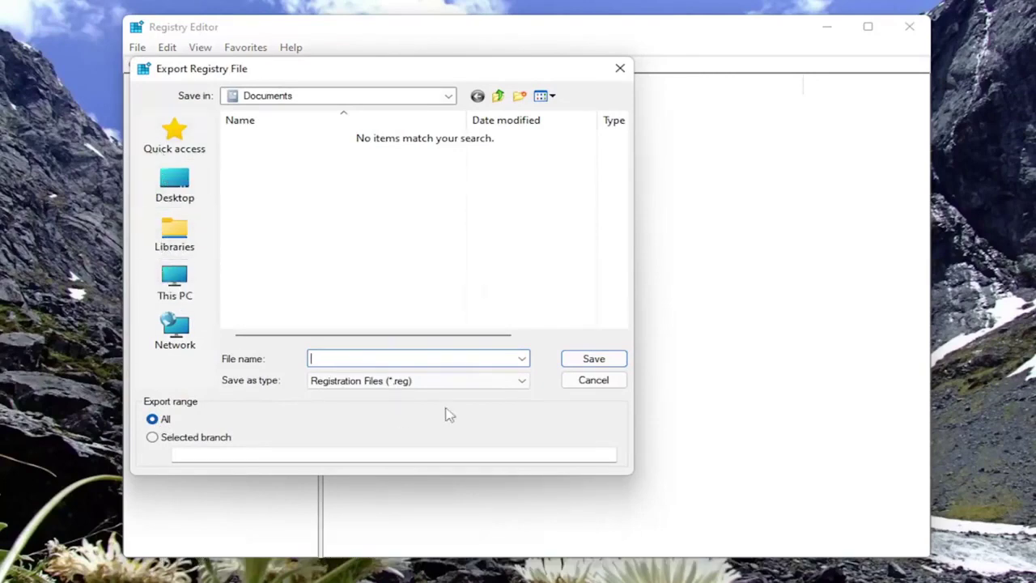
{"action": "left_click", "coordinate": [593, 381]}
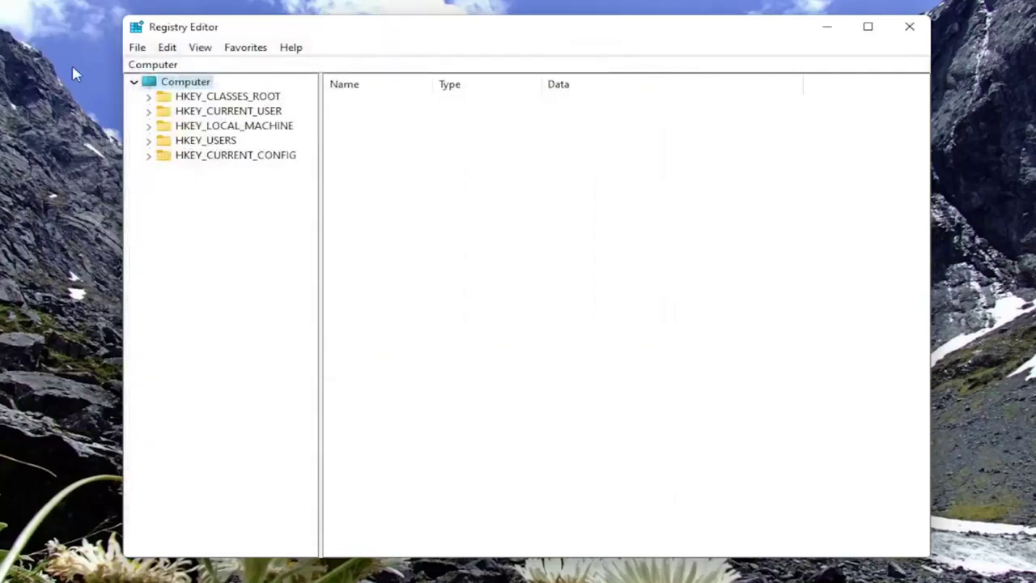
{"action": "left_click", "coordinate": [139, 48]}
{"action": "left_click", "coordinate": [152, 66]}
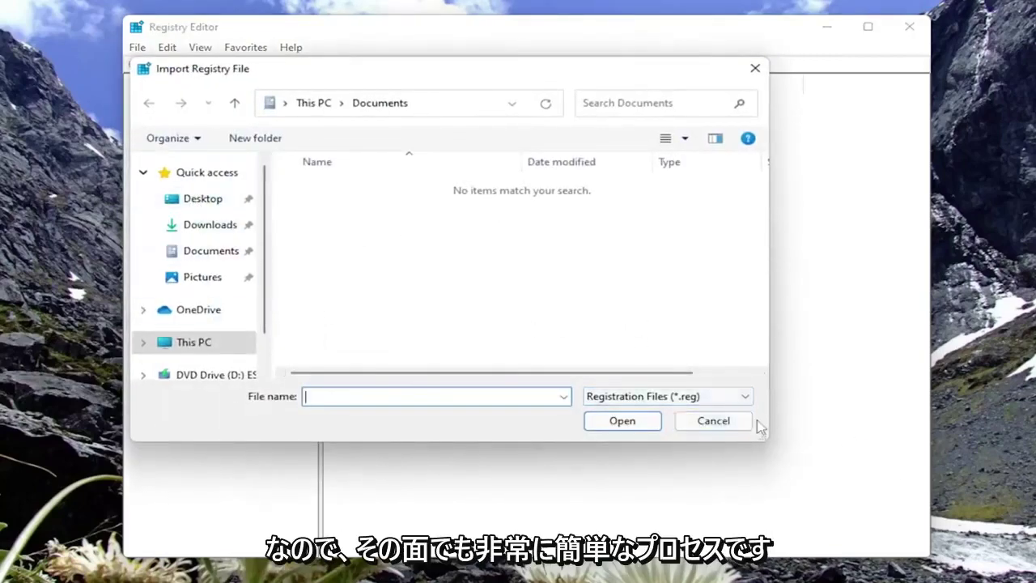
{"action": "left_click", "coordinate": [724, 423]}
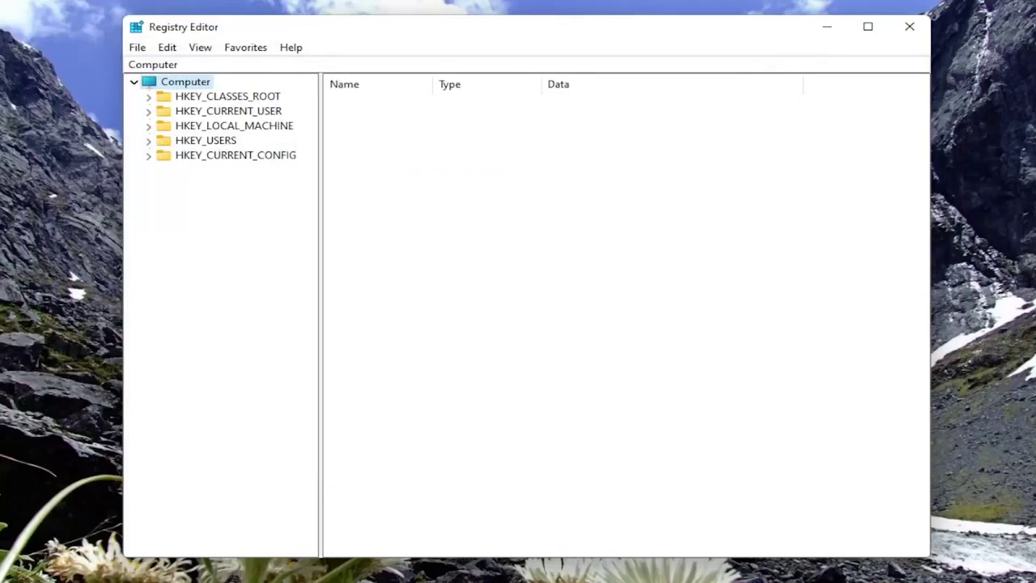
Expand HKEY_LOCAL_MACHINE > SYSTEM > CurrentControlSet > Services in the key tree.
{"action": "double_click", "coordinate": [223, 128]}
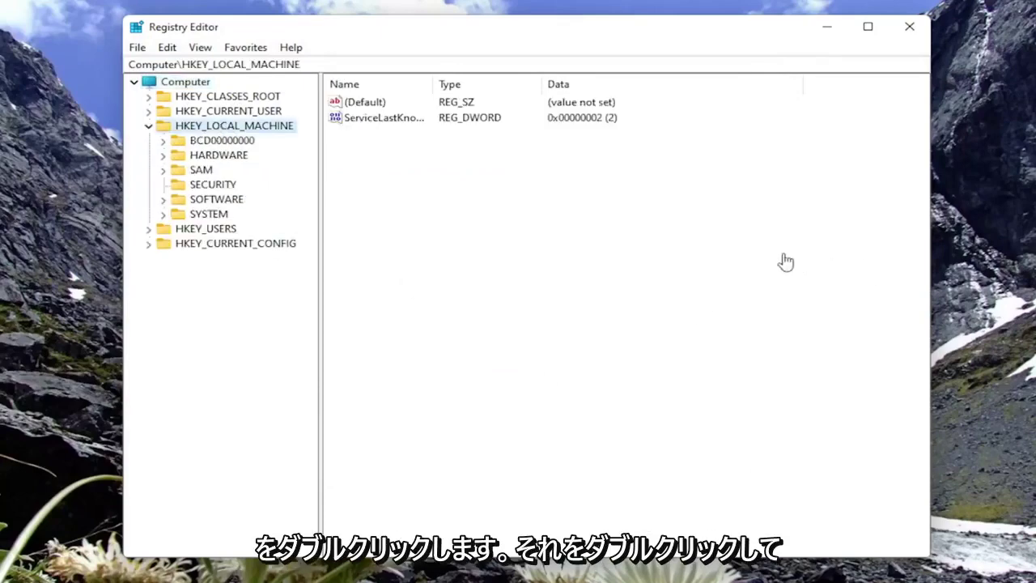
{"action": "double_click", "coordinate": [204, 216]}
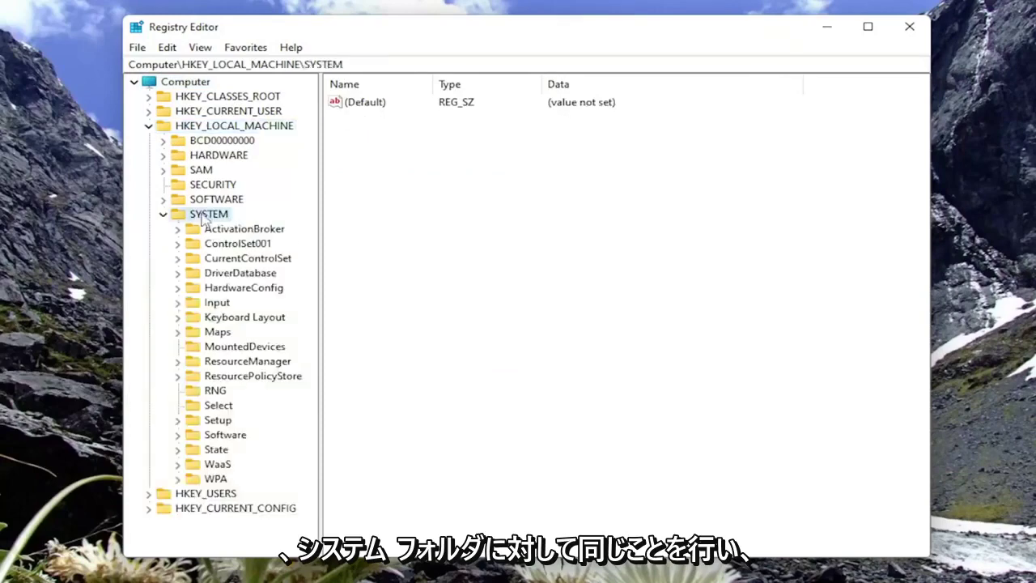
{"action": "double_click", "coordinate": [241, 259]}
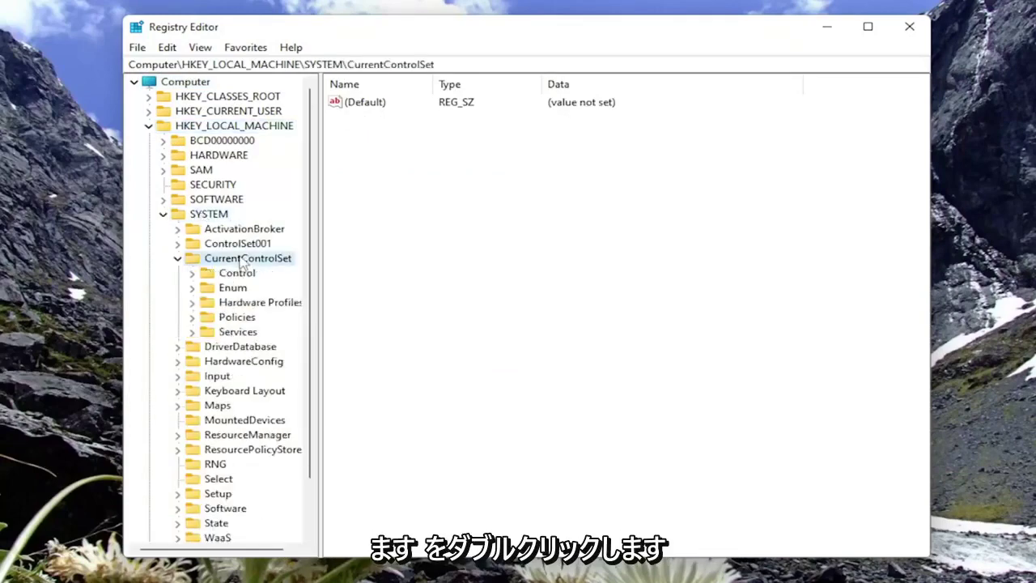
{"action": "left_click", "coordinate": [235, 333]}
{"action": "scroll", "coordinate": [223, 307], "scroll_direction": "down", "scroll_amount": 1}
{"action": "double_click", "coordinate": [217, 292]}
Scroll the Services subkeys past Usb4DeviceRouter and select the USBSTOR key.
{"action": "scroll", "coordinate": [255, 293], "scroll_direction": "down", "scroll_amount": 1}
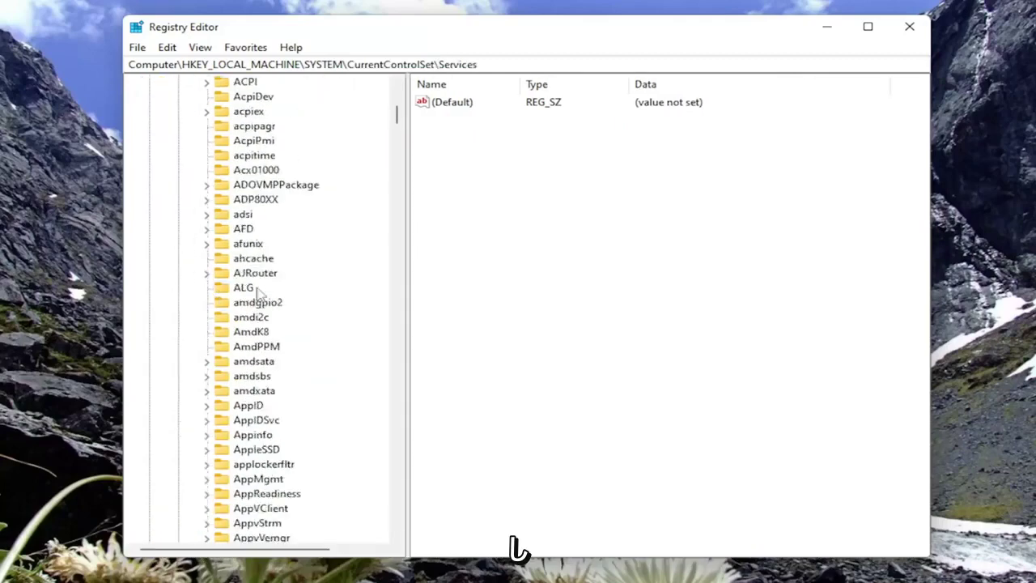
{"action": "scroll", "coordinate": [257, 293], "scroll_direction": "down", "scroll_amount": 10}
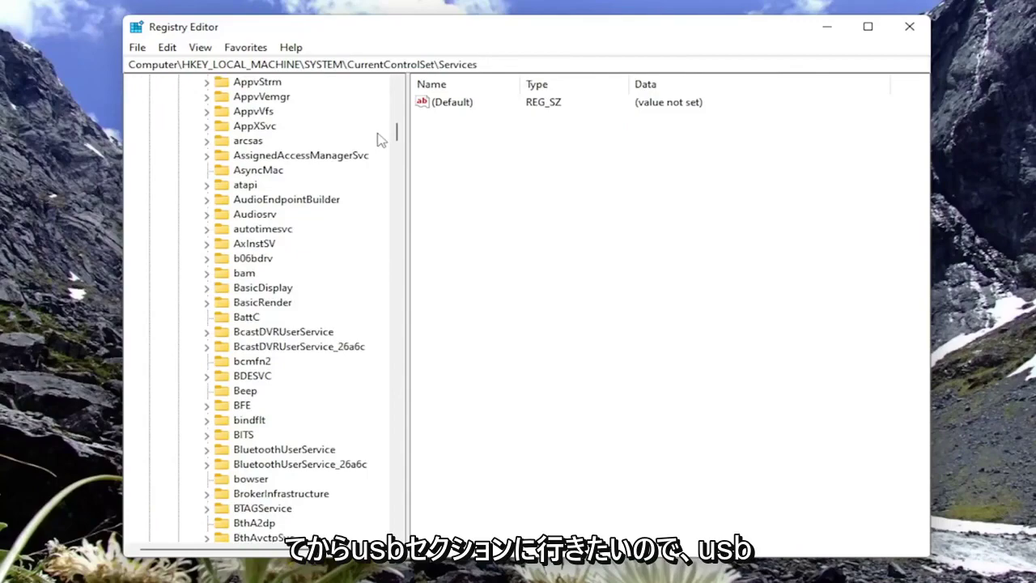
{"action": "mouse_move", "coordinate": [396, 132]}
{"action": "left_mouse_down"}
{"action": "mouse_move", "coordinate": [397, 351]}
{"action": "mouse_move", "coordinate": [416, 434]}
{"action": "left_mouse_up"}
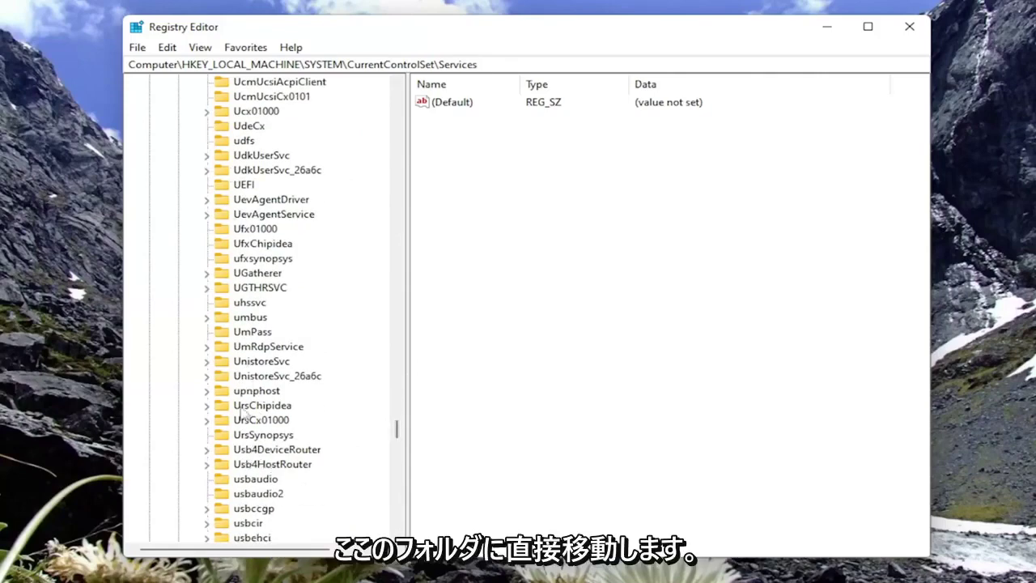
{"action": "left_click", "coordinate": [263, 451]}
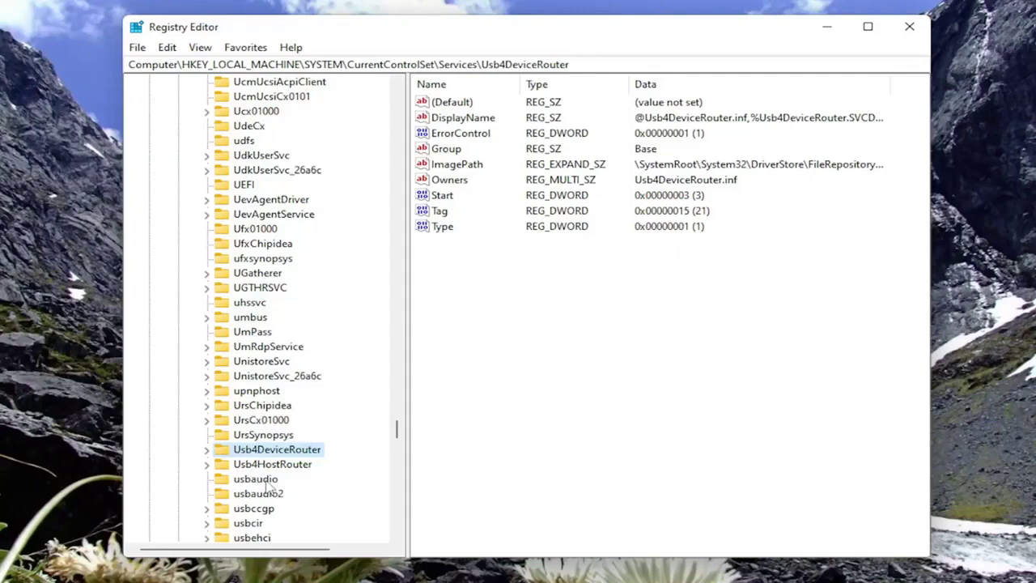
{"action": "scroll", "coordinate": [267, 486], "scroll_direction": "down", "scroll_amount": 4}
{"action": "left_click", "coordinate": [257, 450]}
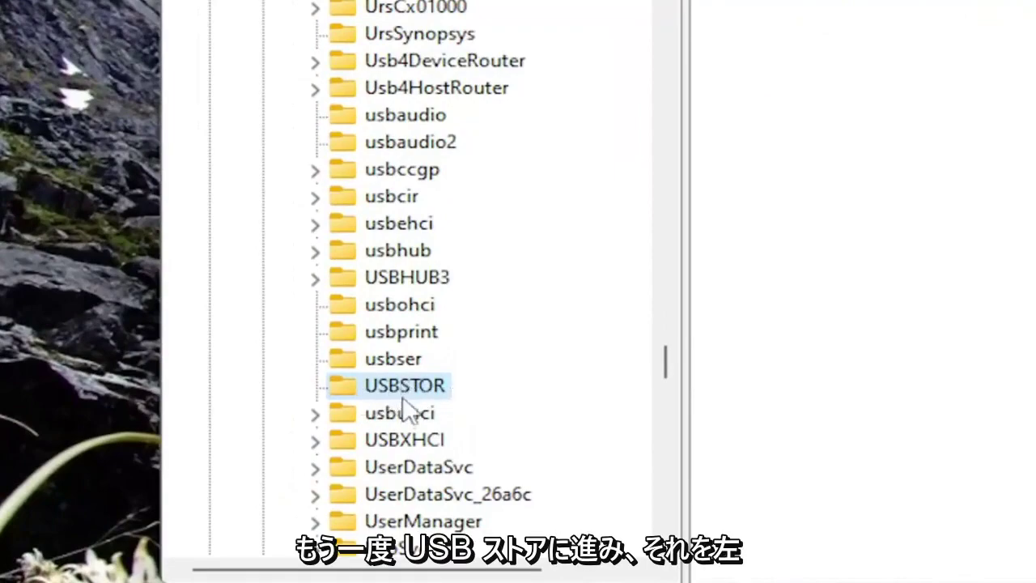
{"action": "left_click", "coordinate": [414, 386]}
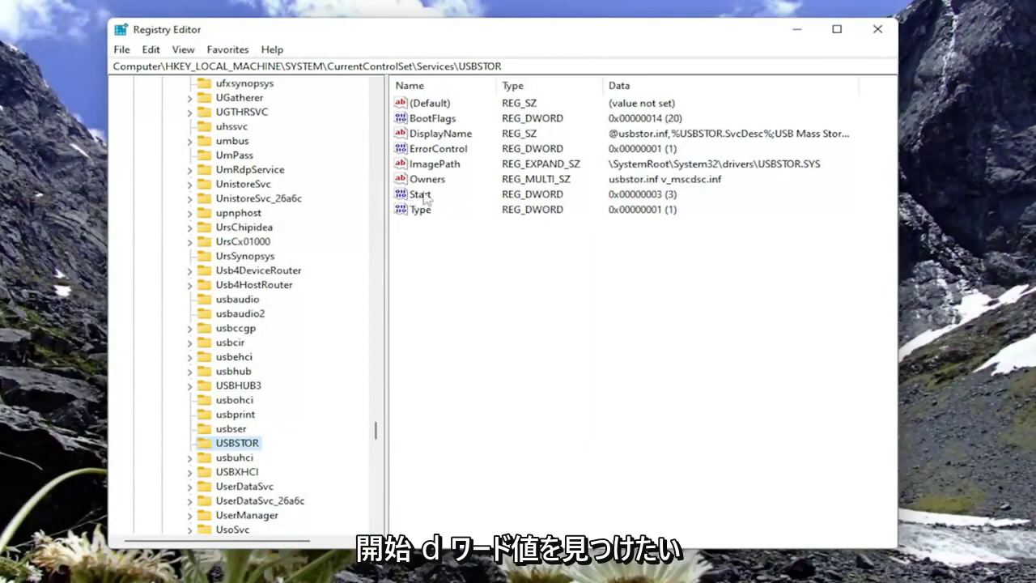
{"action": "left_click", "coordinate": [424, 195]}
{"action": "double_click", "coordinate": [422, 194]}
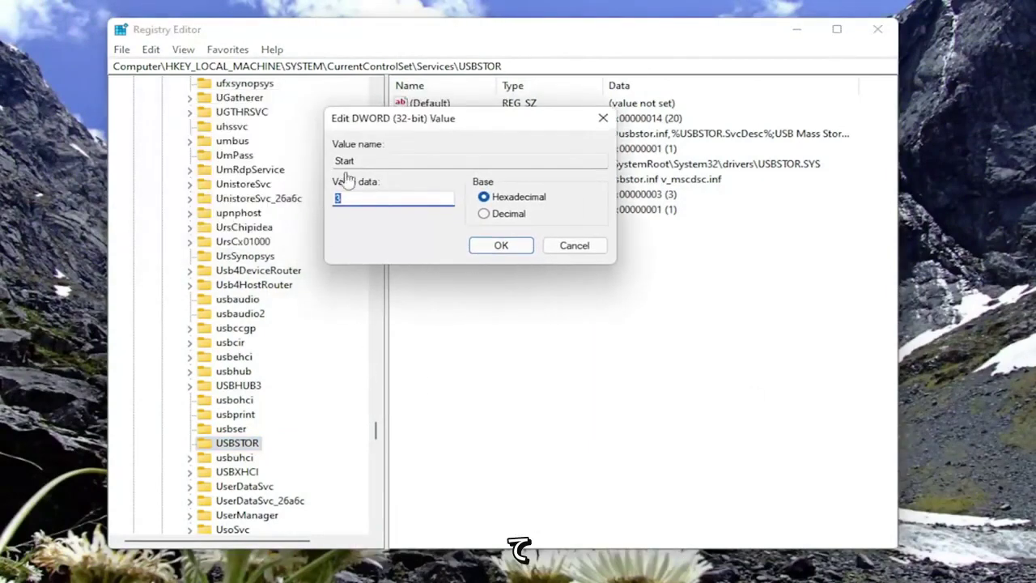
{"action": "type", "text": "3"}
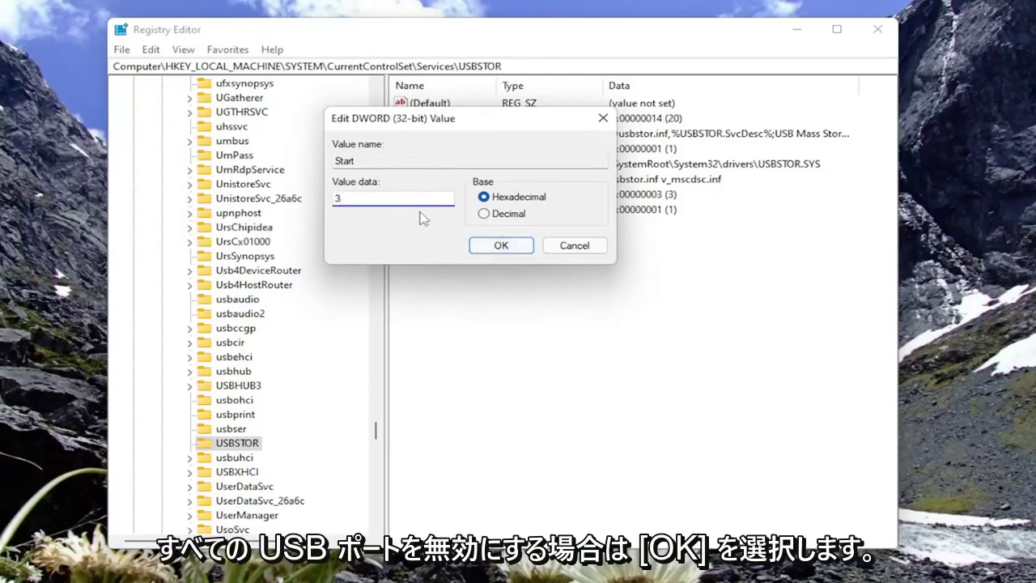
{"action": "key", "text": "ctrl+a"}
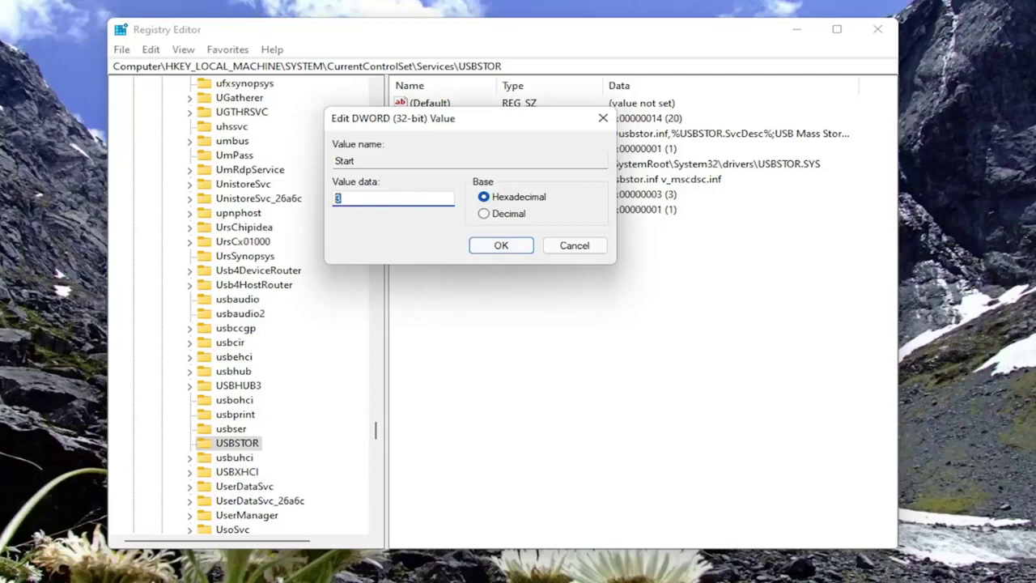
{"action": "key", "text": "BackSpace"}
{"action": "type", "text": "4"}
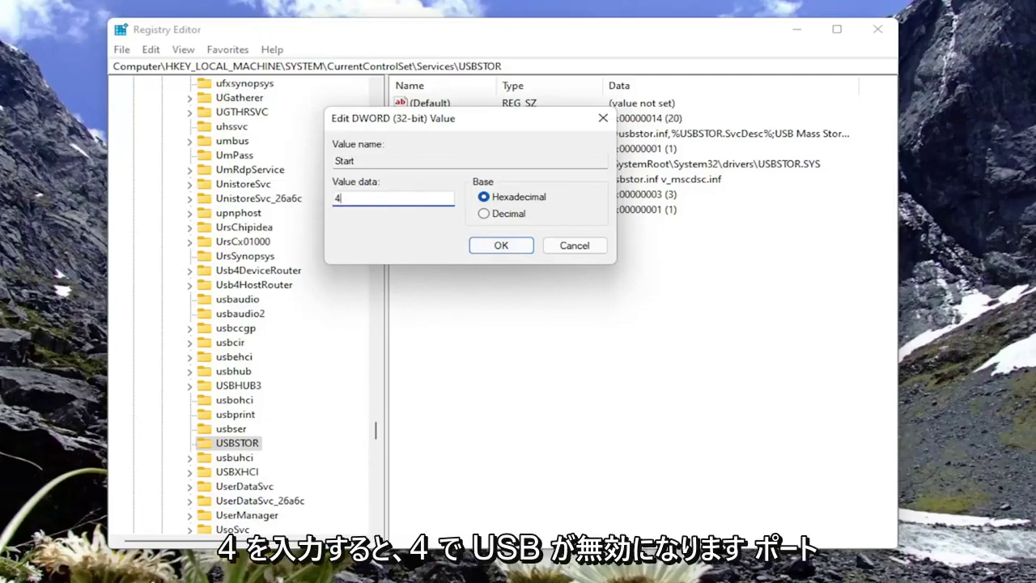
{"action": "key", "text": "BackSpace"}
{"action": "type", "text": "3"}
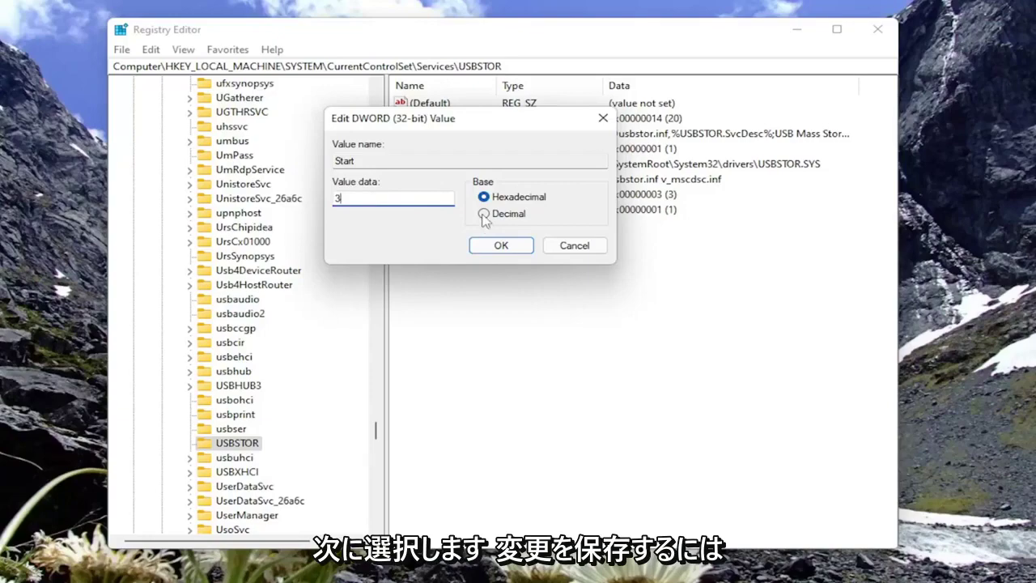
{"action": "left_click", "coordinate": [501, 246]}
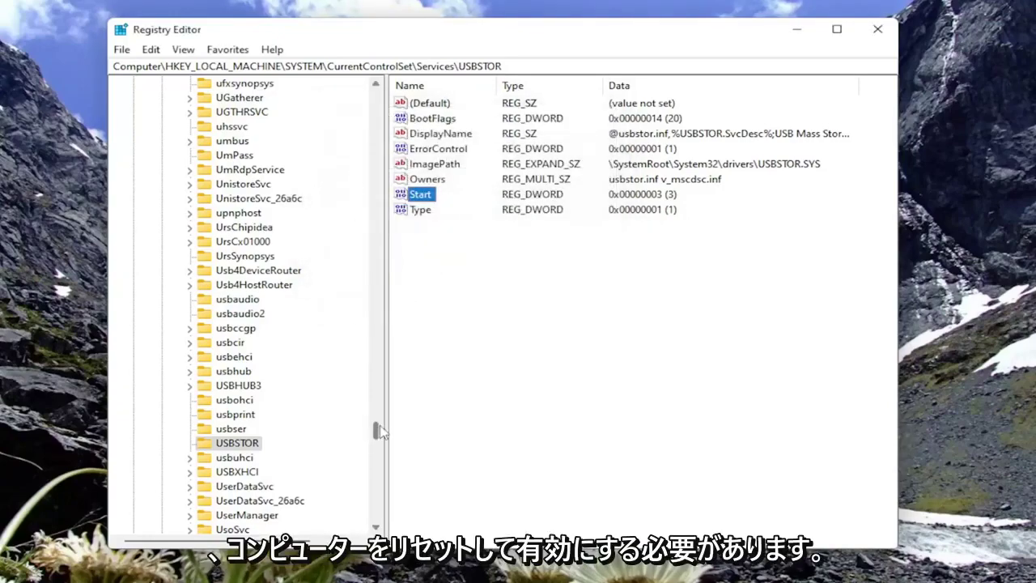
{"action": "left_click_drag", "start_coordinate": [374, 429], "coordinate": [347, 102]}
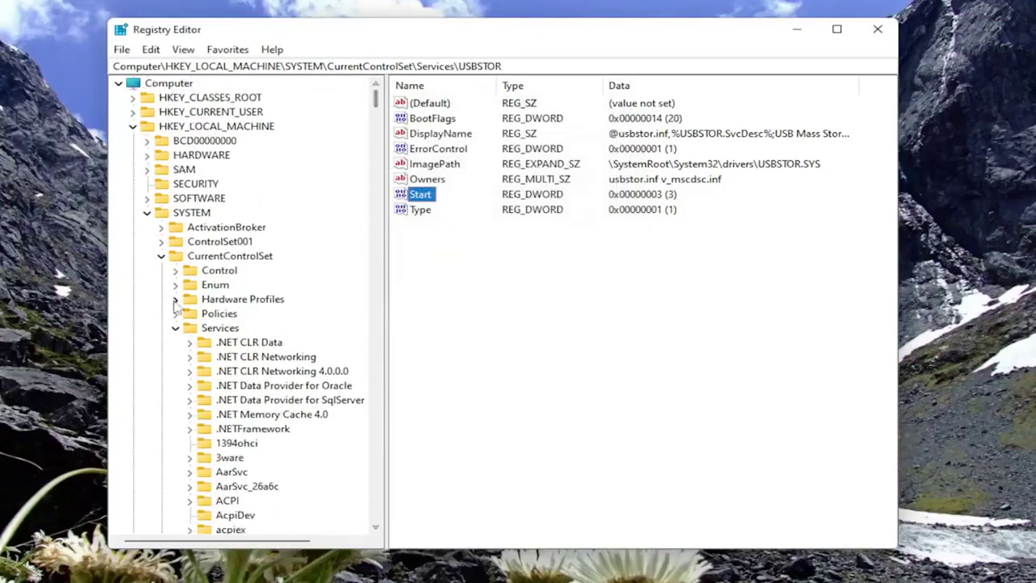
Collapse the HKEY_LOCAL_MACHINE tree, close Registry Editor, and bring up the Start menu's restart options.
{"action": "left_click", "coordinate": [175, 327]}
{"action": "left_click", "coordinate": [161, 256]}
{"action": "left_click", "coordinate": [146, 212]}
{"action": "left_click", "coordinate": [133, 126]}
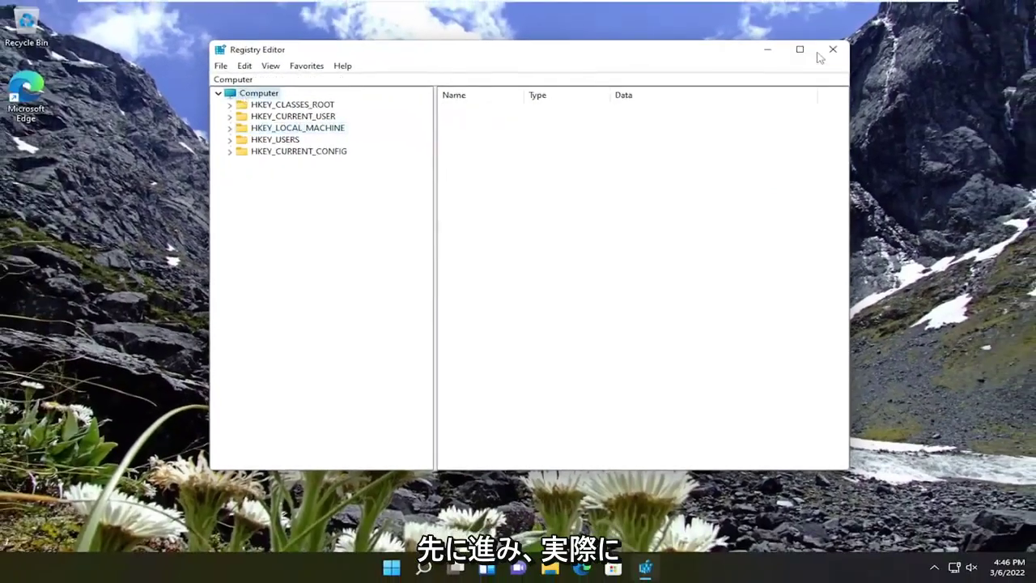
{"action": "left_click", "coordinate": [829, 51]}
{"action": "right_click", "coordinate": [407, 568]}
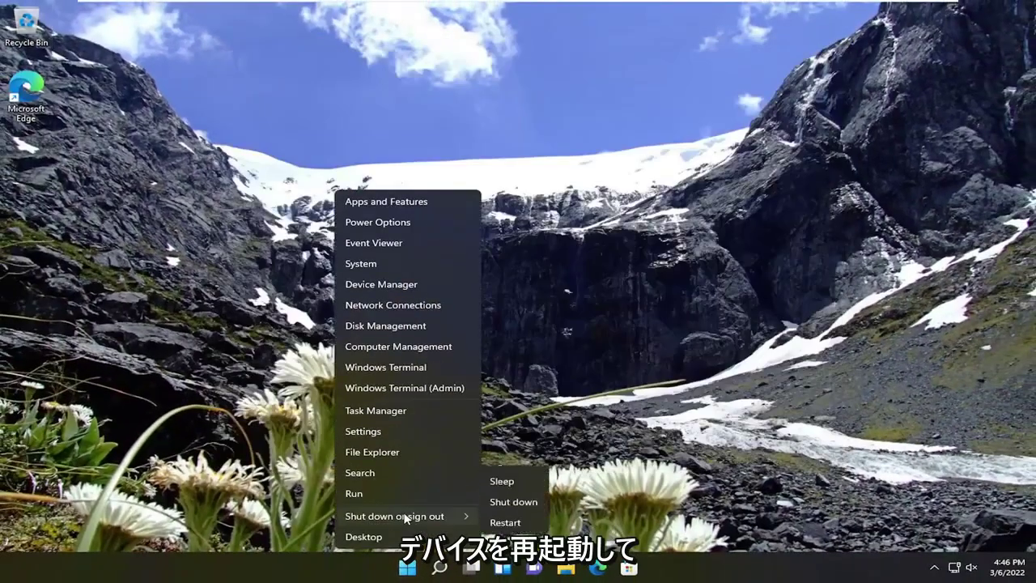